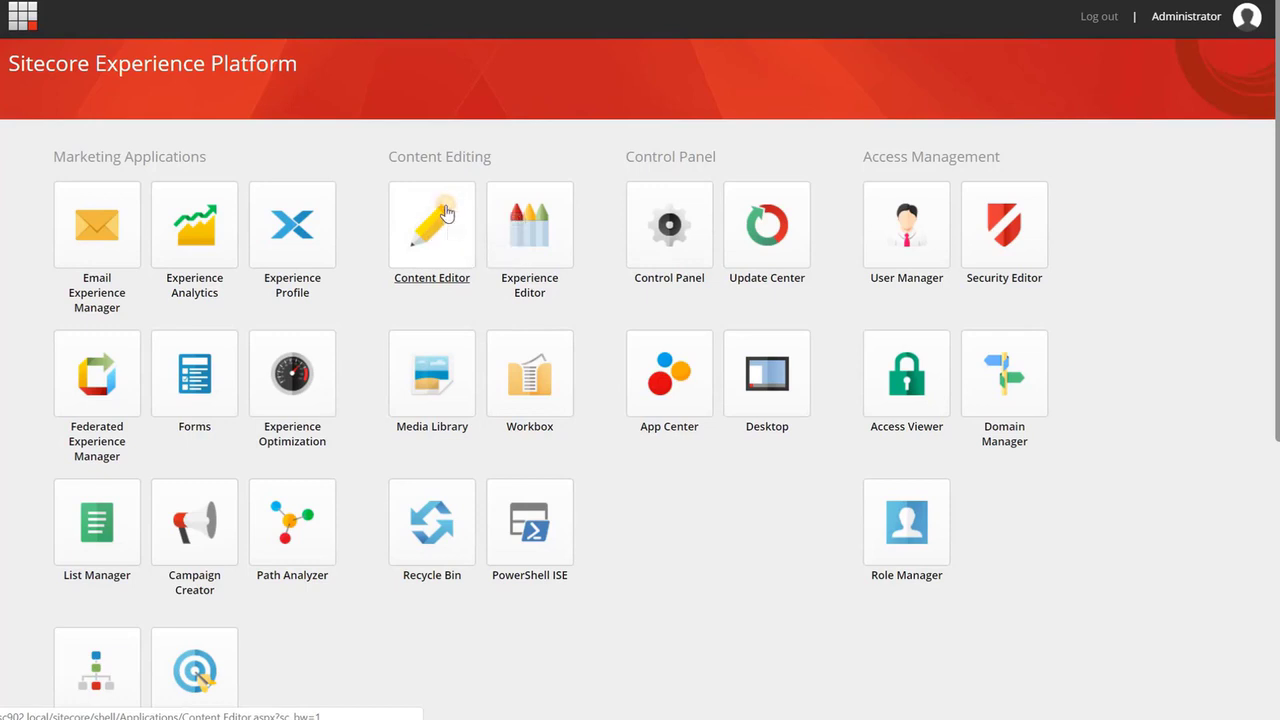
# Step: Open the Content Editor and check the insert options offered for the Content and Home items
pyautogui.click(414, 212)
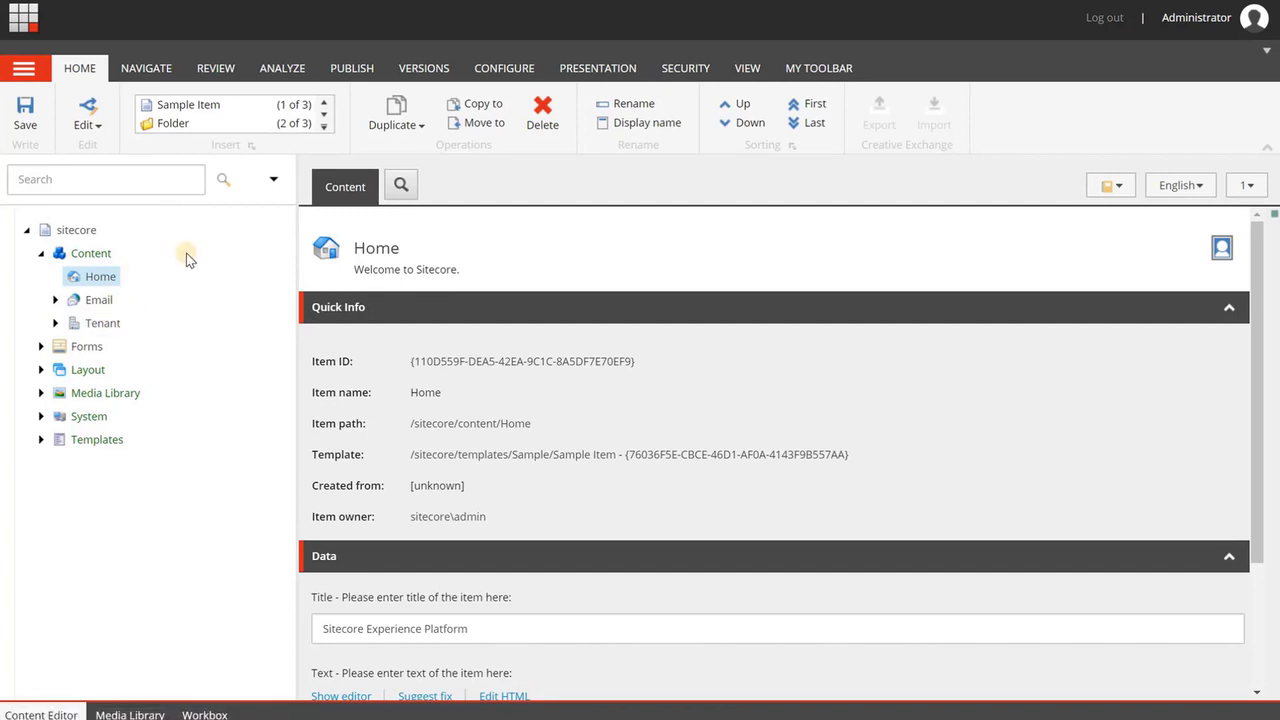
pyautogui.rightClick(101, 258)
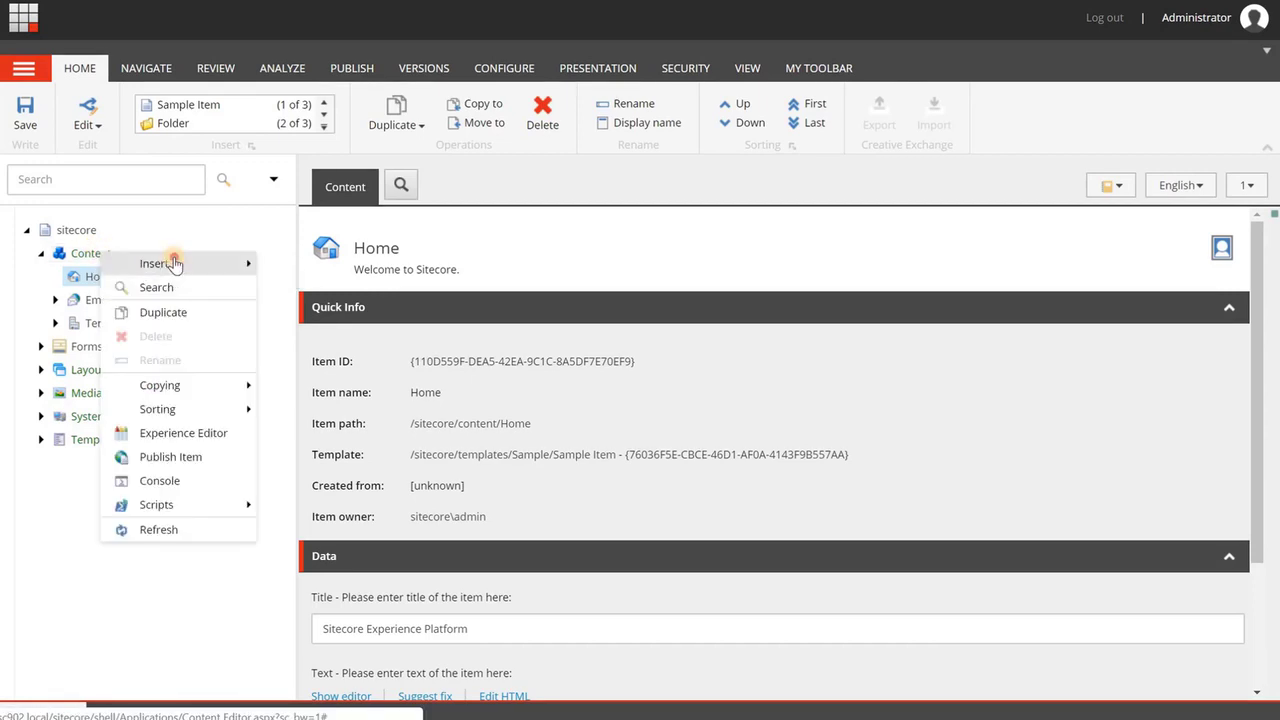
pyautogui.moveTo(172, 260)
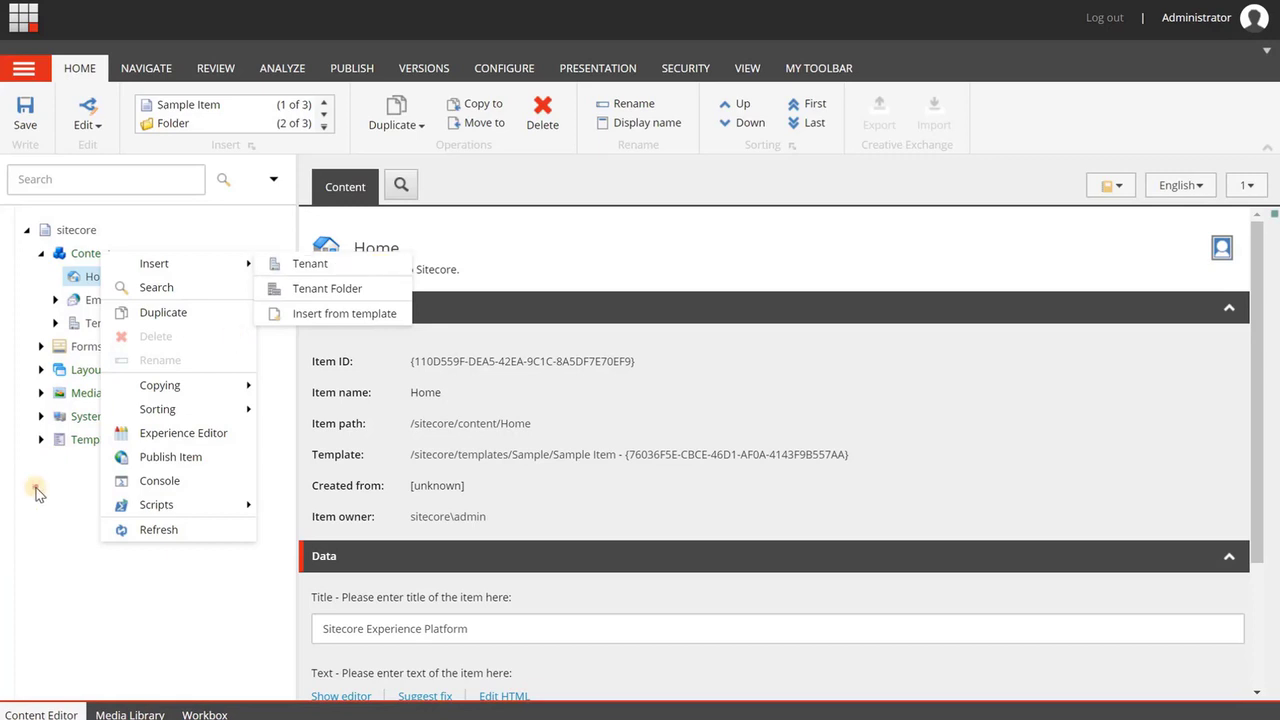
pyautogui.click(105, 443)
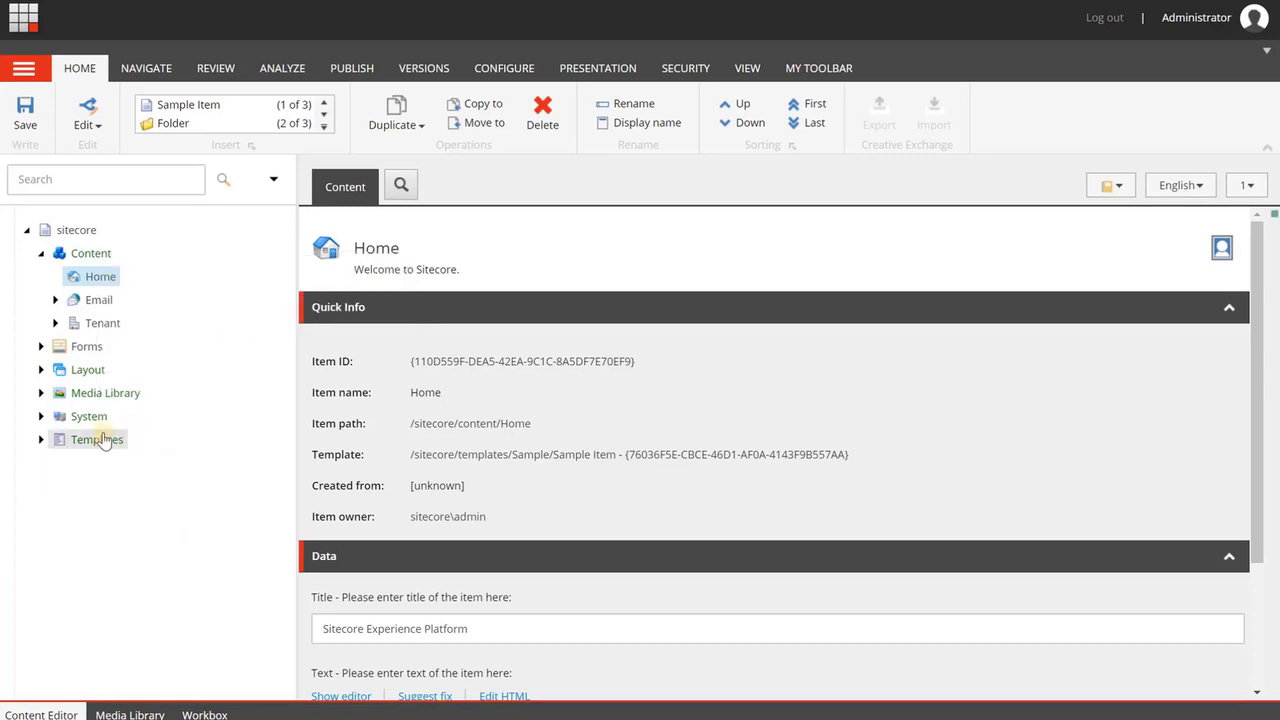
pyautogui.rightClick(115, 278)
pyautogui.moveTo(232, 283)
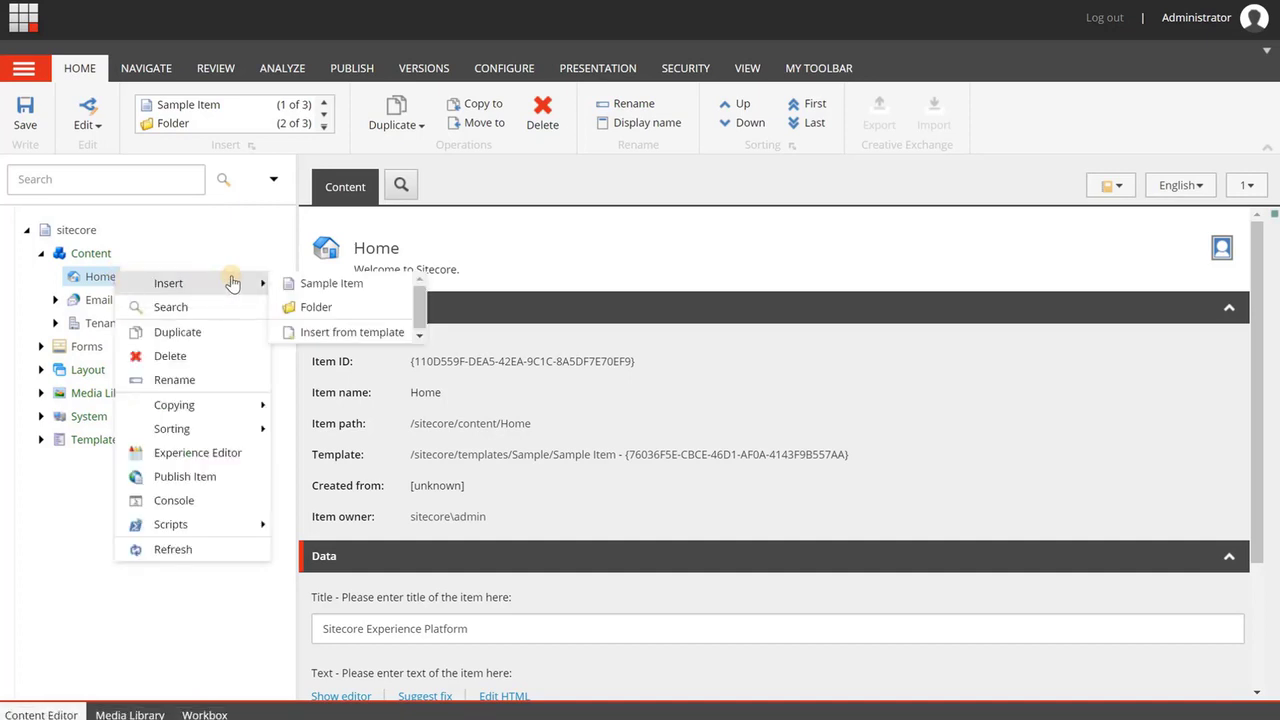
# Step: Create a tenant named Brand A under the Content item, keeping all modules selected
pyautogui.rightClick(88, 255)
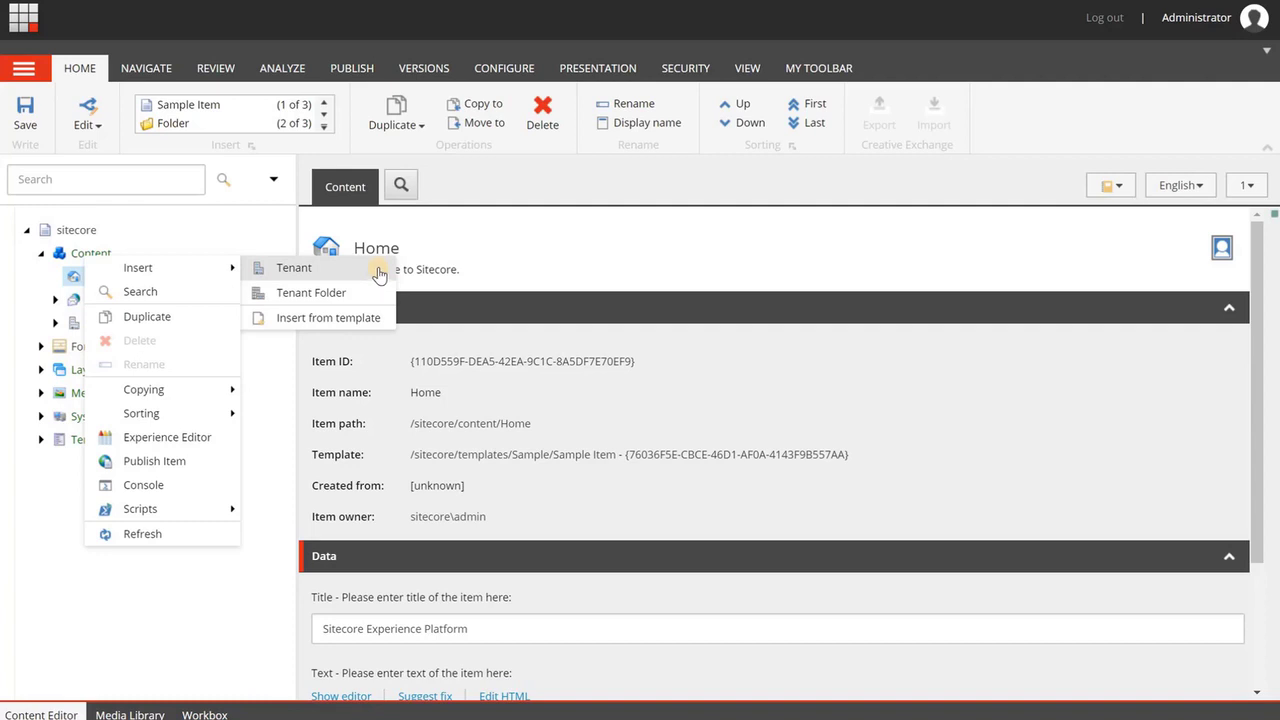
pyautogui.click(339, 276)
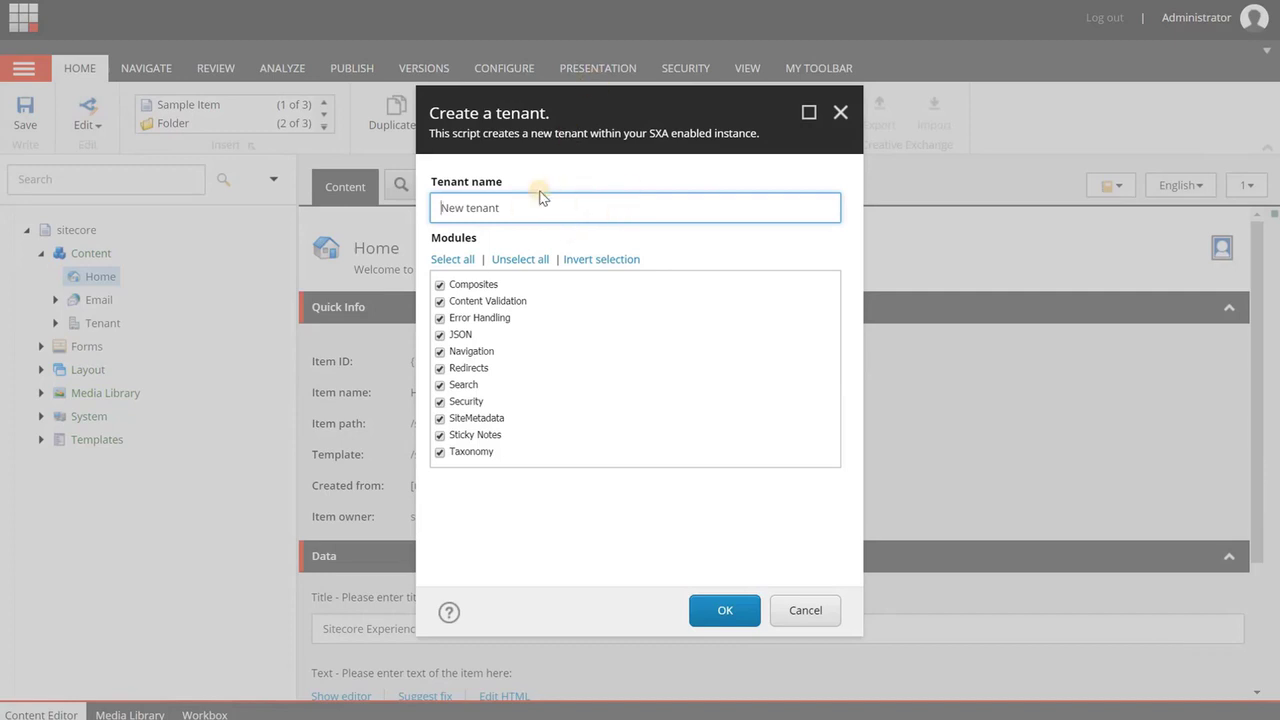
pyautogui.moveTo(523, 206); pyautogui.dragTo(341, 181)
pyautogui.write('Brand A')
pyautogui.click(722, 611)
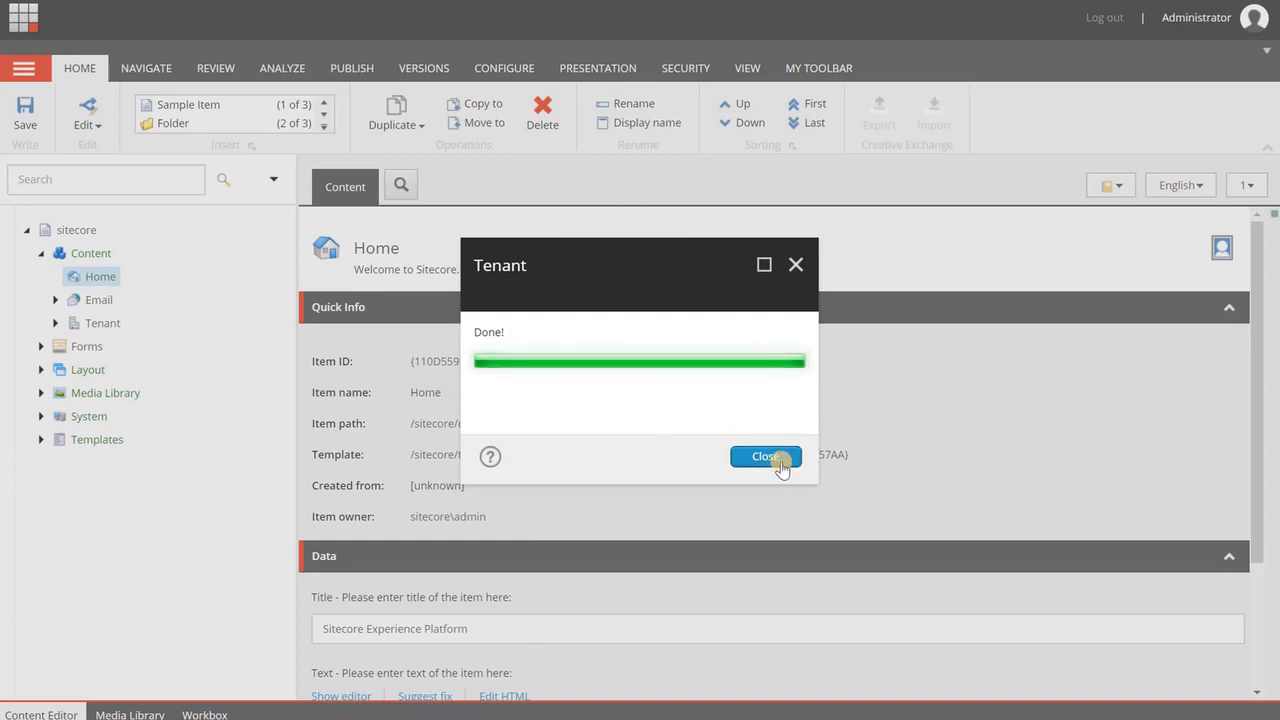
pyautogui.click(743, 457)
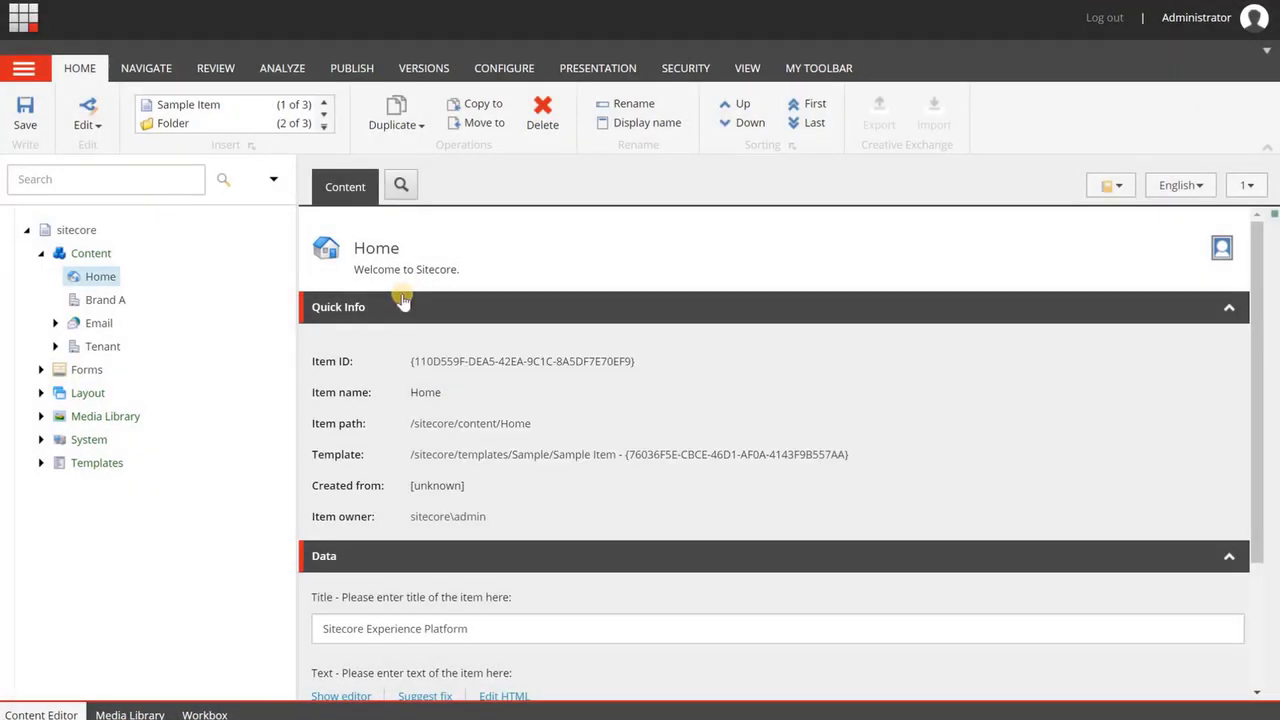
# Step: Open the Brand A tenant item and review its configuration locations, modules, sharing and security fields
pyautogui.click(121, 305)
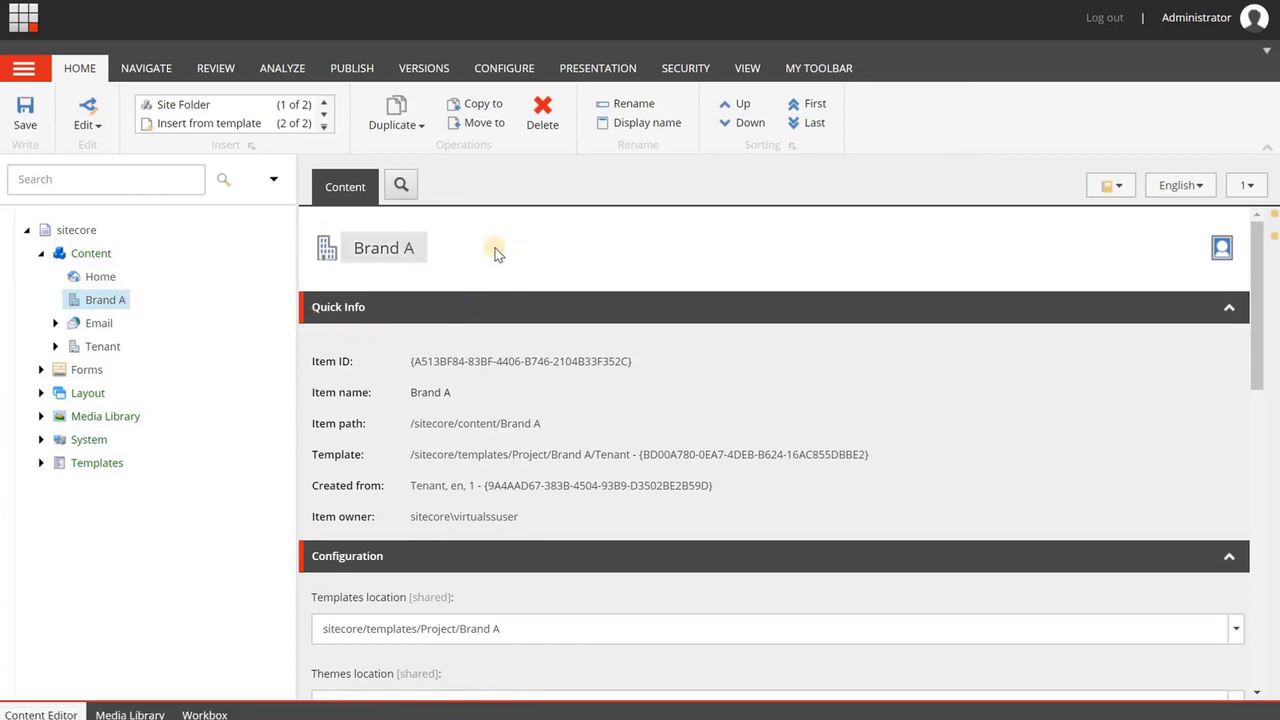
pyautogui.scroll(-3, 497, 258)
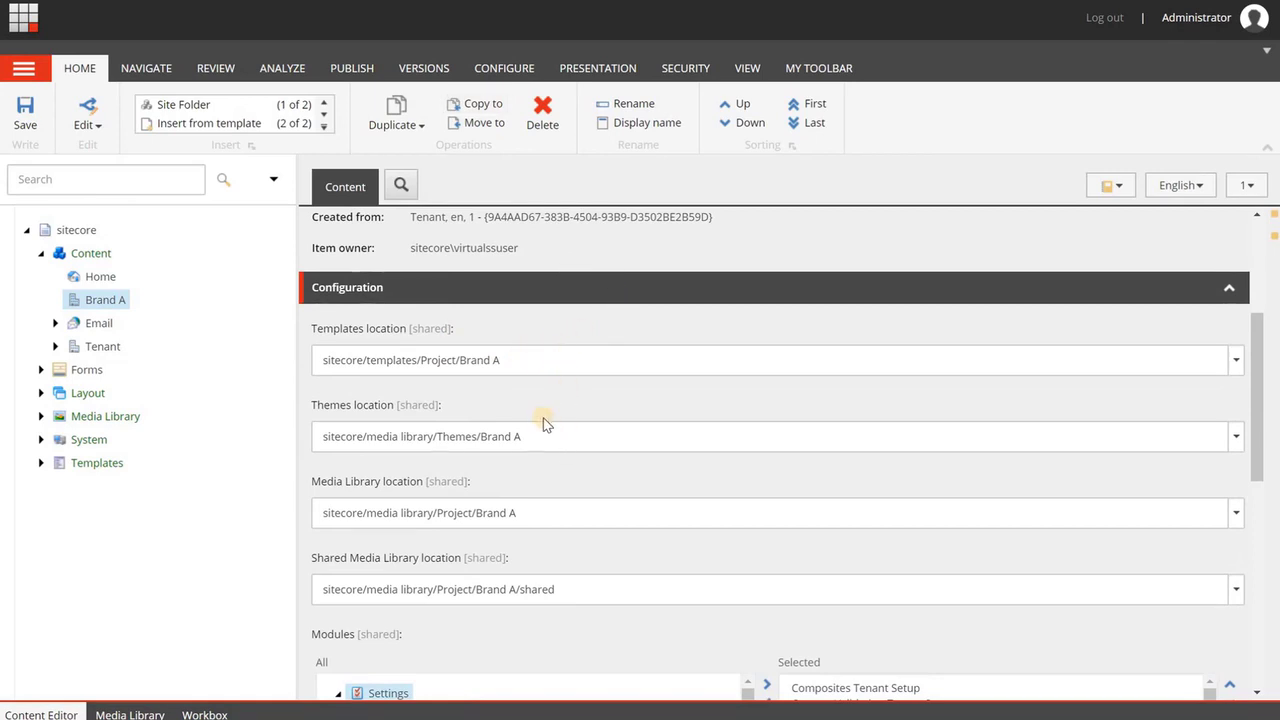
pyautogui.scroll(-1, 495, 415)
pyautogui.scroll(-1, 683, 377)
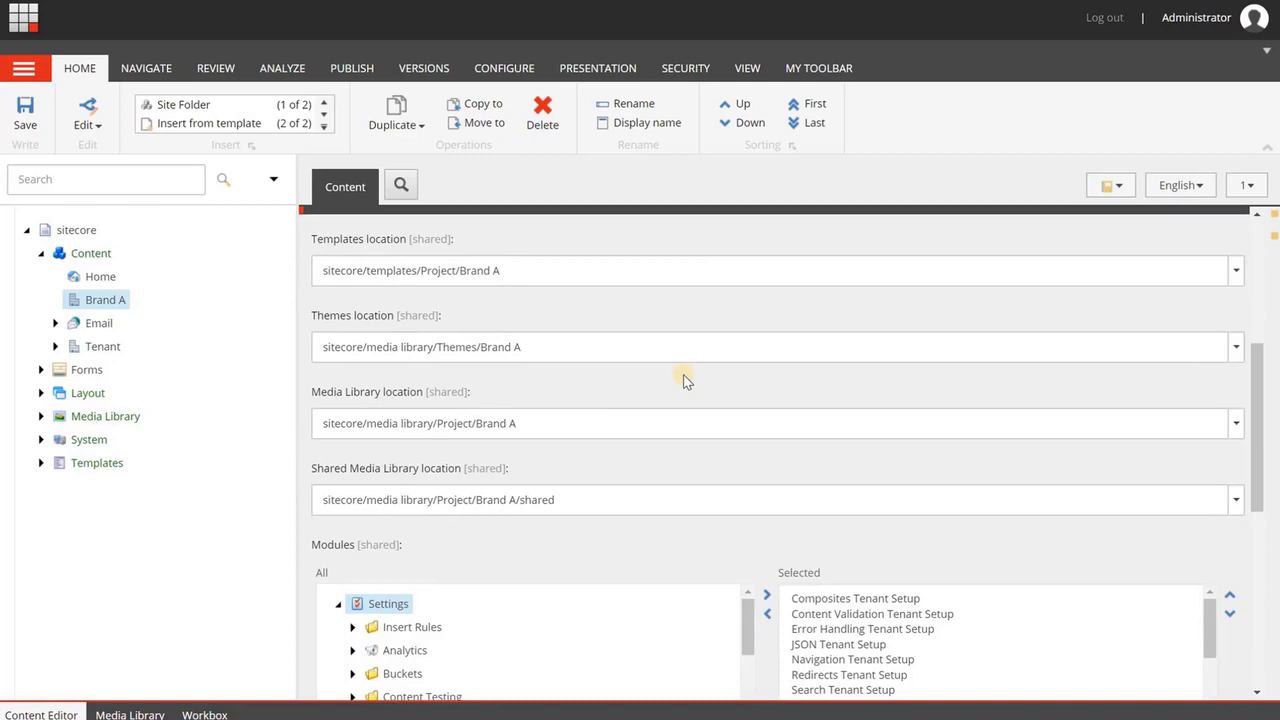
pyautogui.scroll(-3, 800, 380)
pyautogui.scroll(-5, 810, 455)
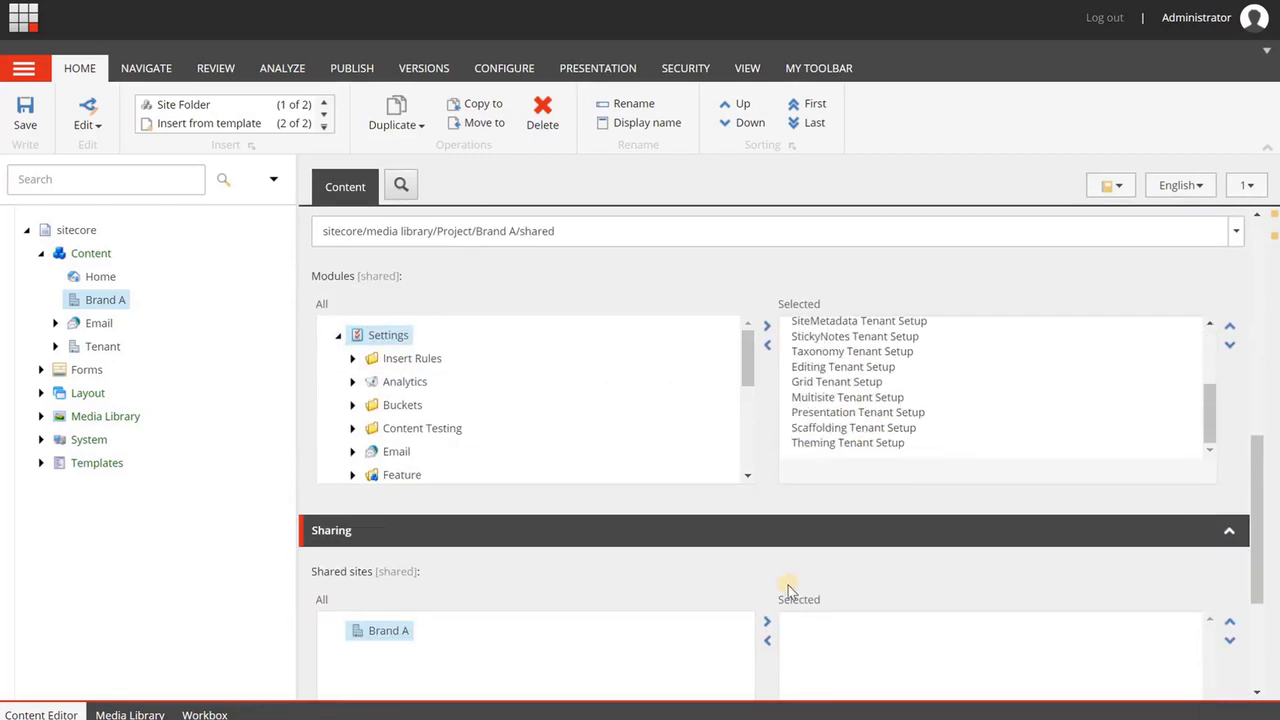
pyautogui.scroll(-1, 686, 523)
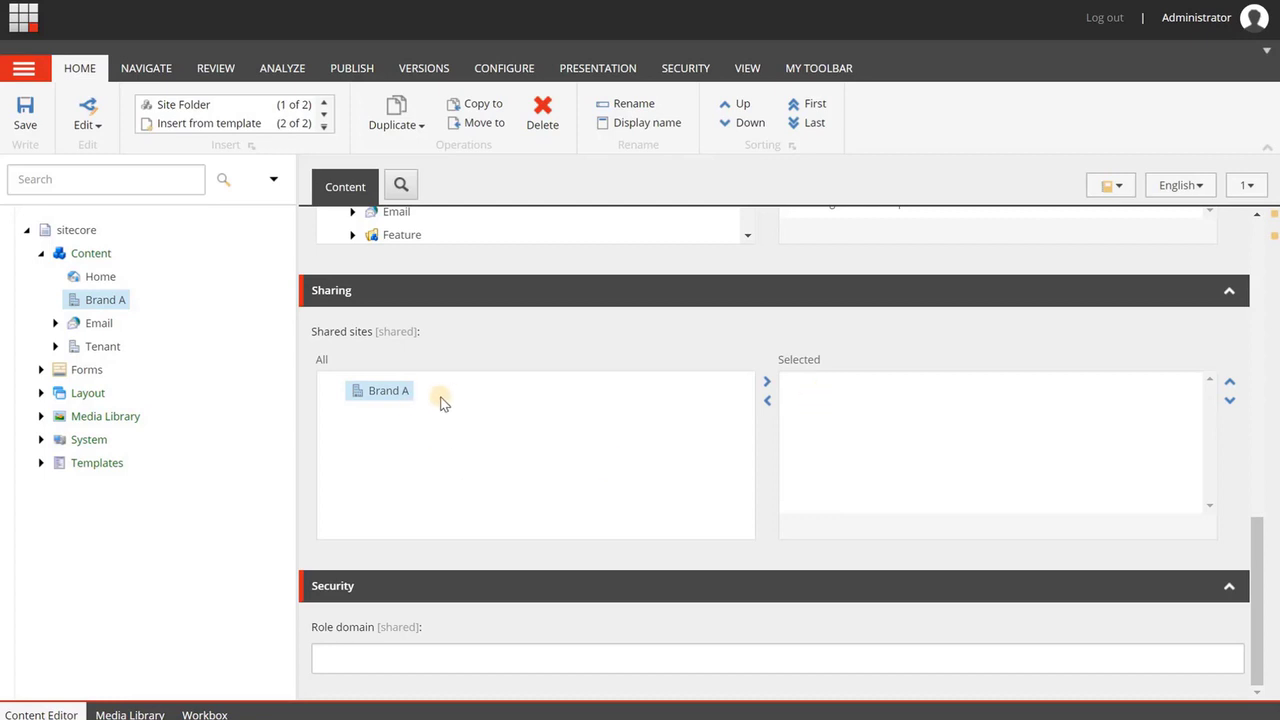
pyautogui.scroll(10, 603, 443)
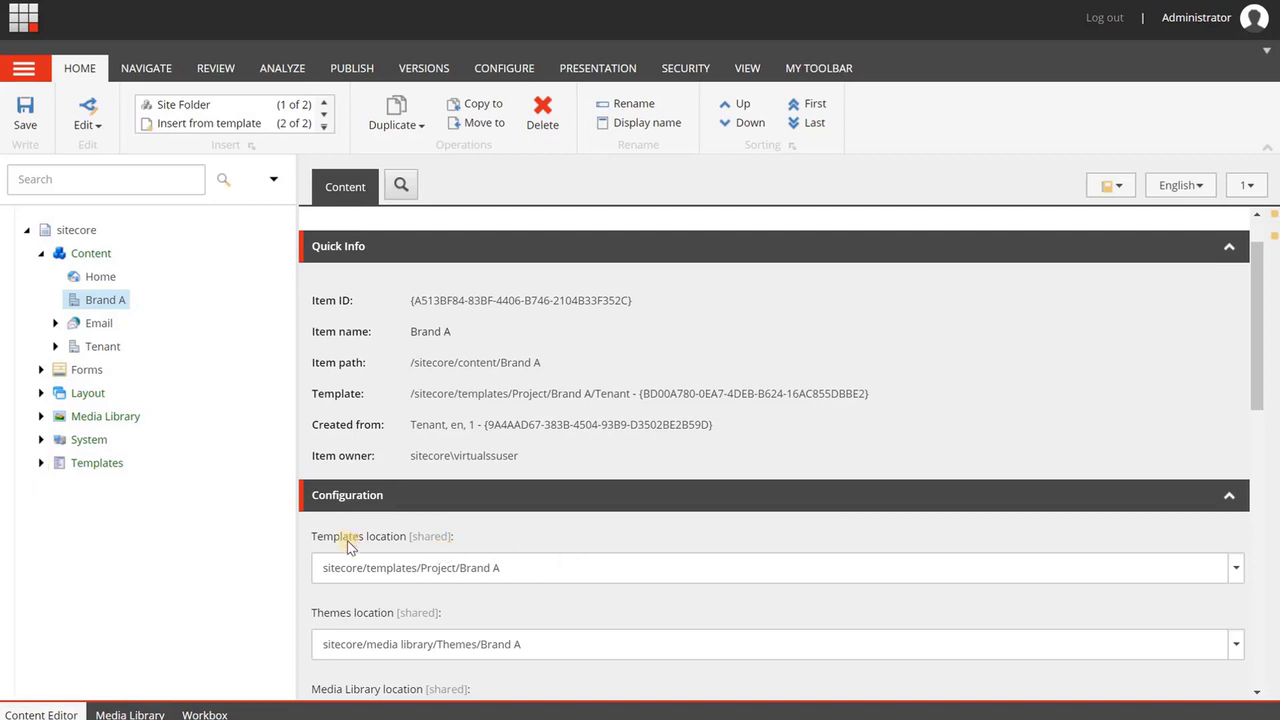
# Step: Expand Templates down to the Project/Brand A folder and examine the tenant's templates
pyautogui.click(40, 463)
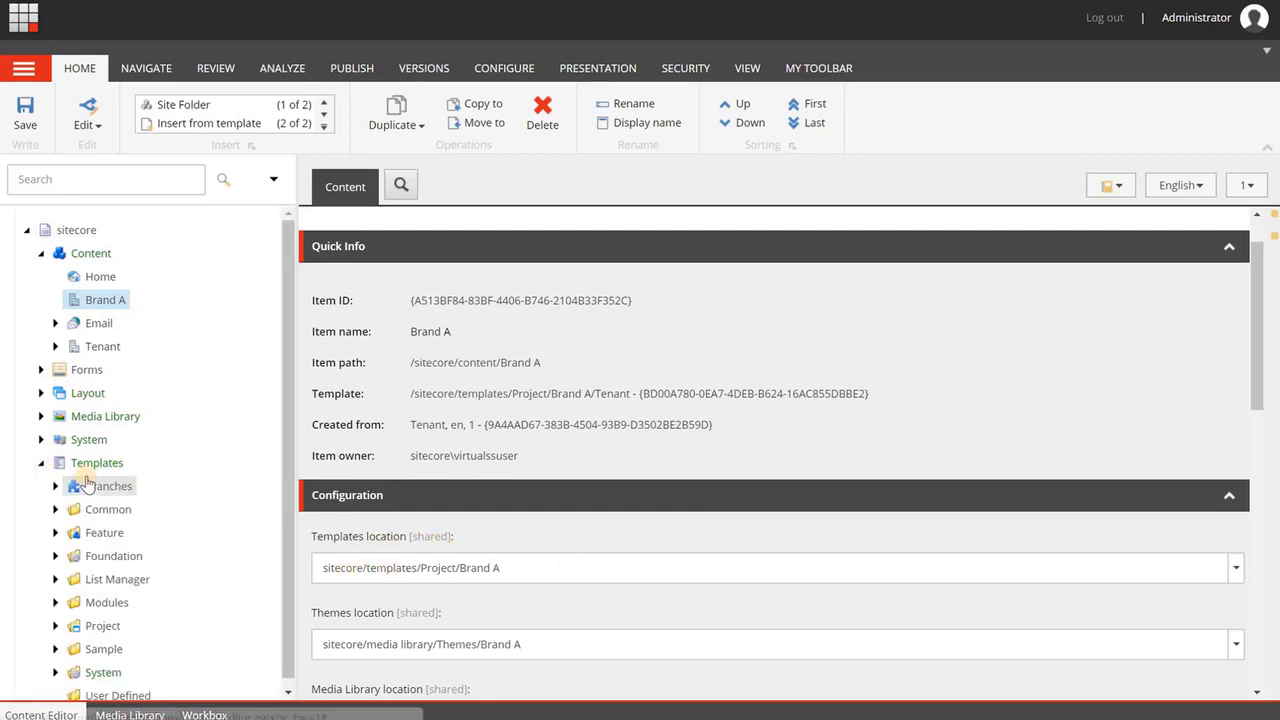
pyautogui.scroll(-1, 75, 488)
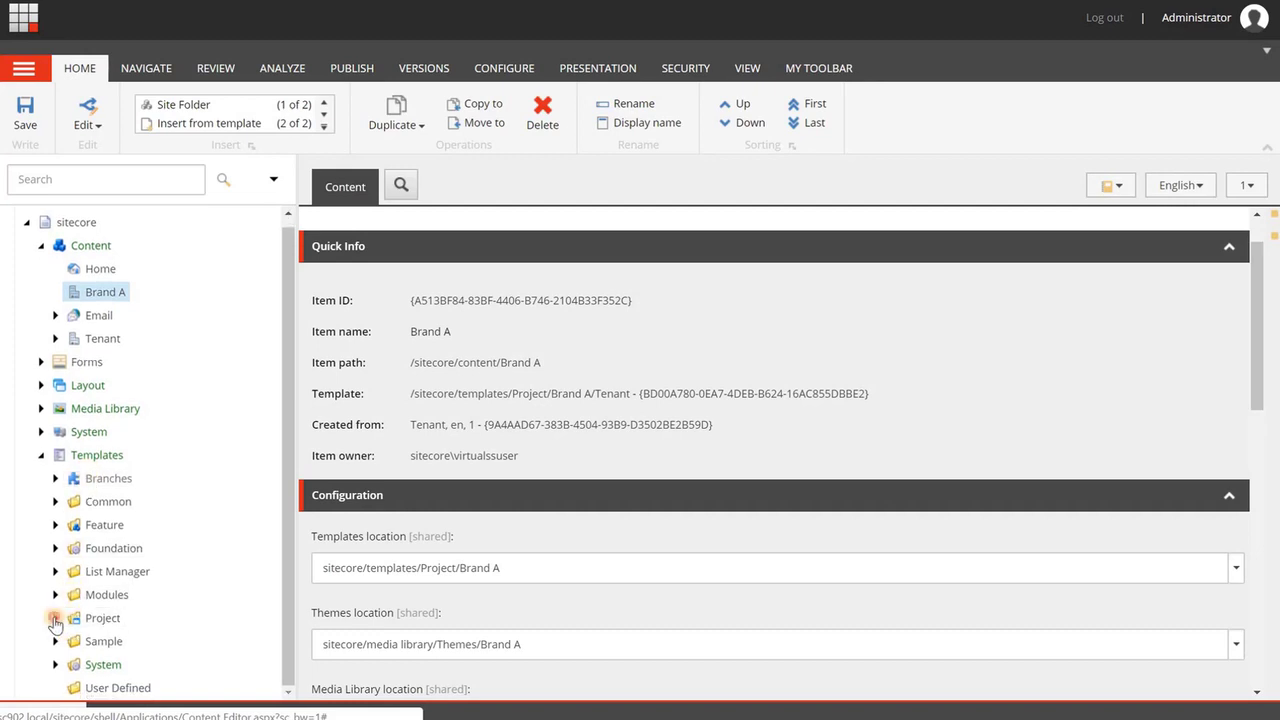
pyautogui.click(55, 618)
pyautogui.scroll(-1, 110, 598)
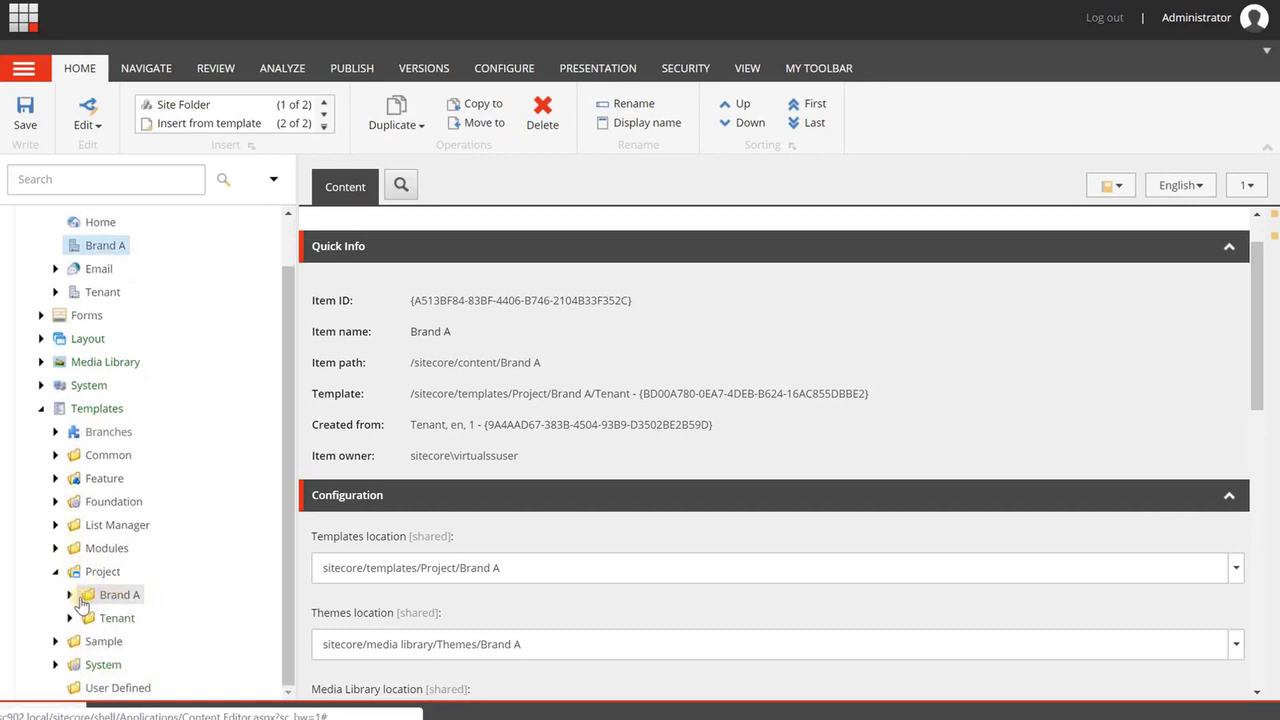
pyautogui.click(71, 597)
pyautogui.scroll(-5, 86, 466)
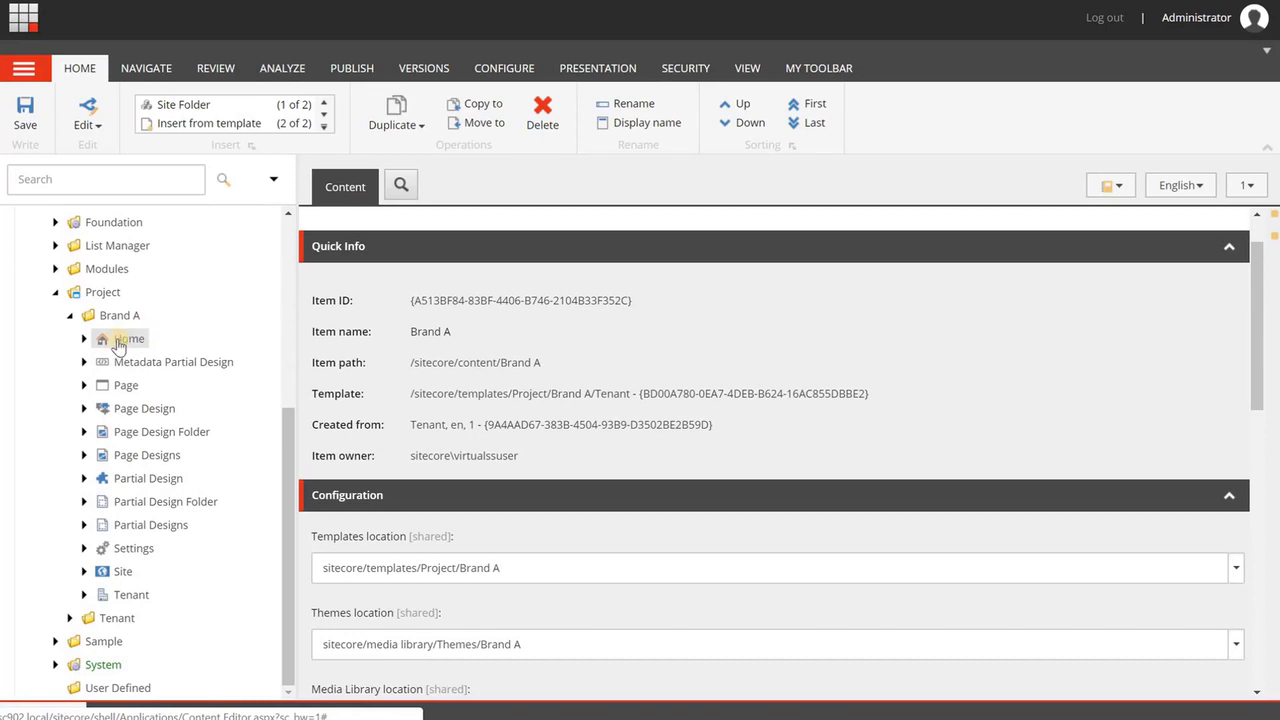
# Step: Expand Media Library down to the Project/Brand A folder and examine the tenant's media folders
pyautogui.scroll(2, 36, 428)
pyautogui.scroll(1, 36, 428)
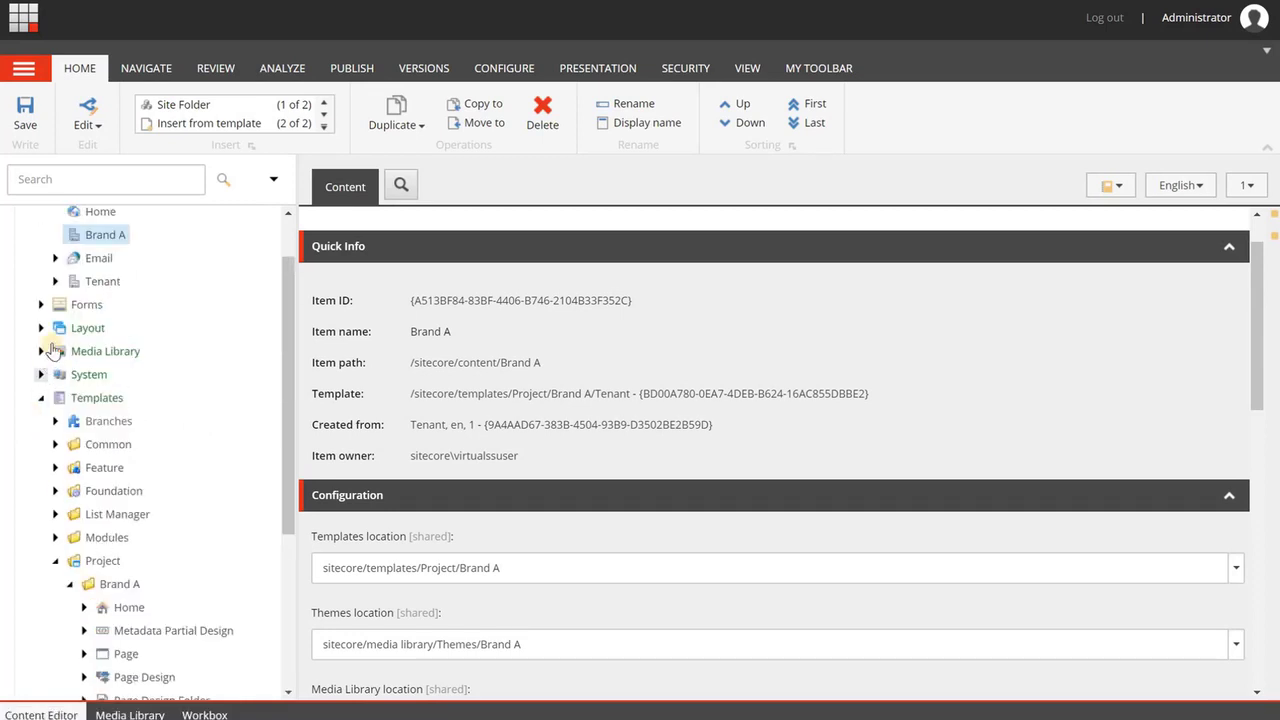
pyautogui.click(41, 351)
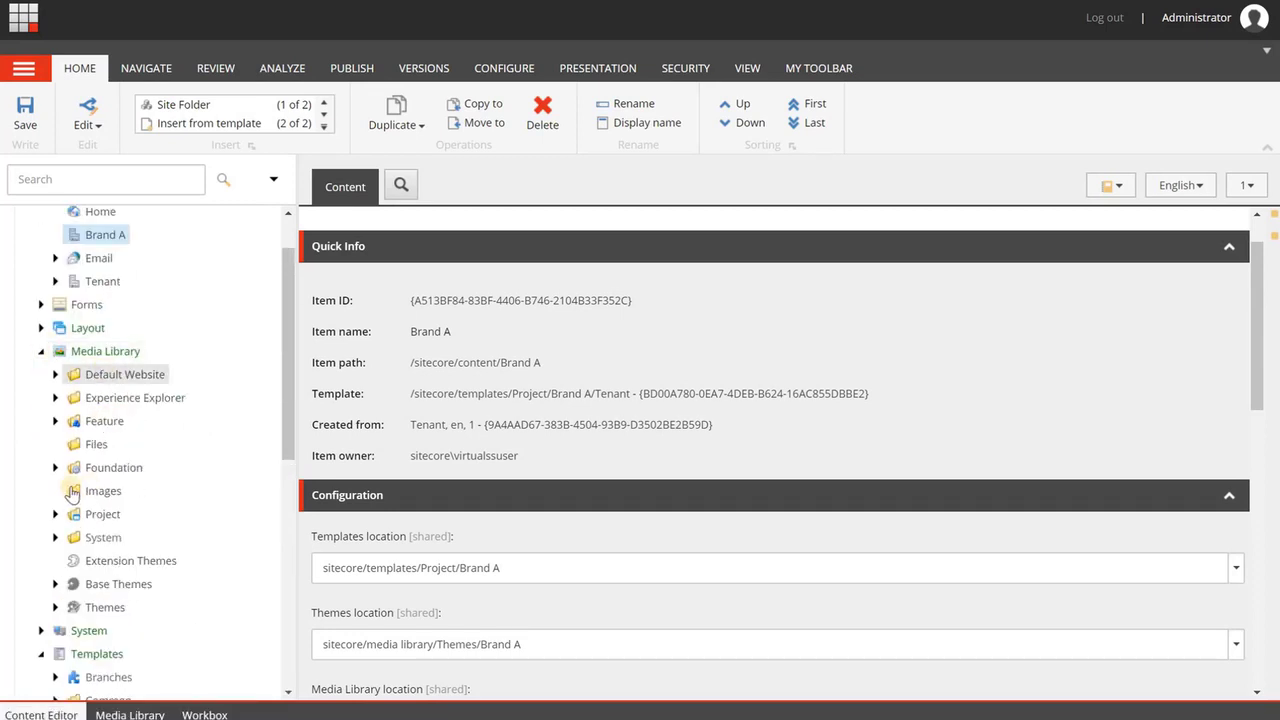
pyautogui.click(55, 512)
pyautogui.scroll(-1, 55, 507)
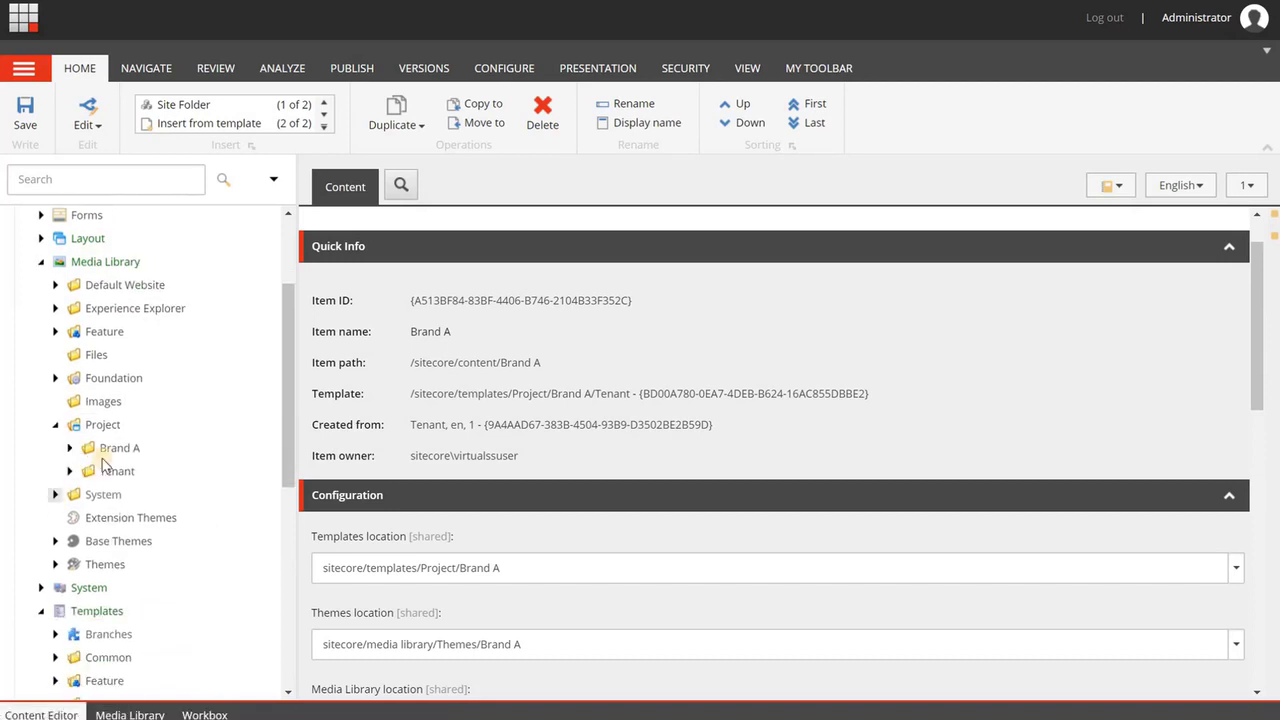
pyautogui.click(68, 452)
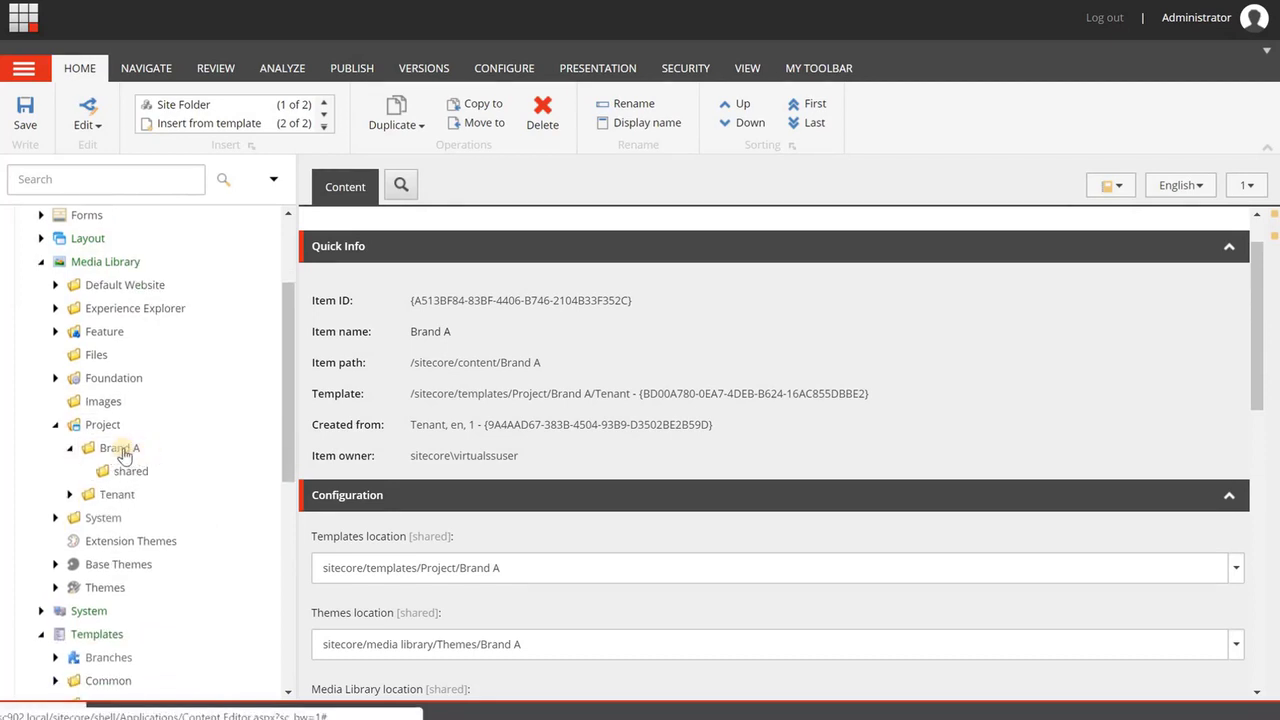
# Step: Collapse the Media Library and Templates branches and select the Brand A tenant under Content
pyautogui.scroll(2, 137, 455)
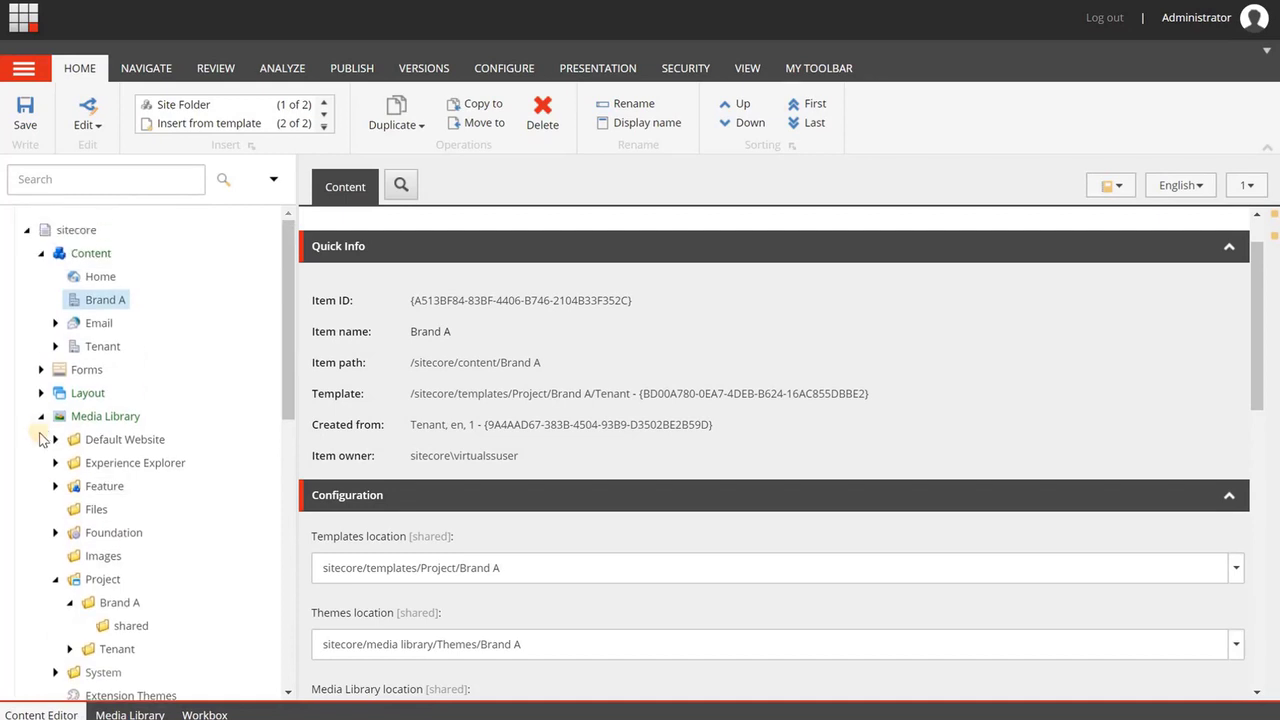
pyautogui.click(41, 416)
pyautogui.click(41, 464)
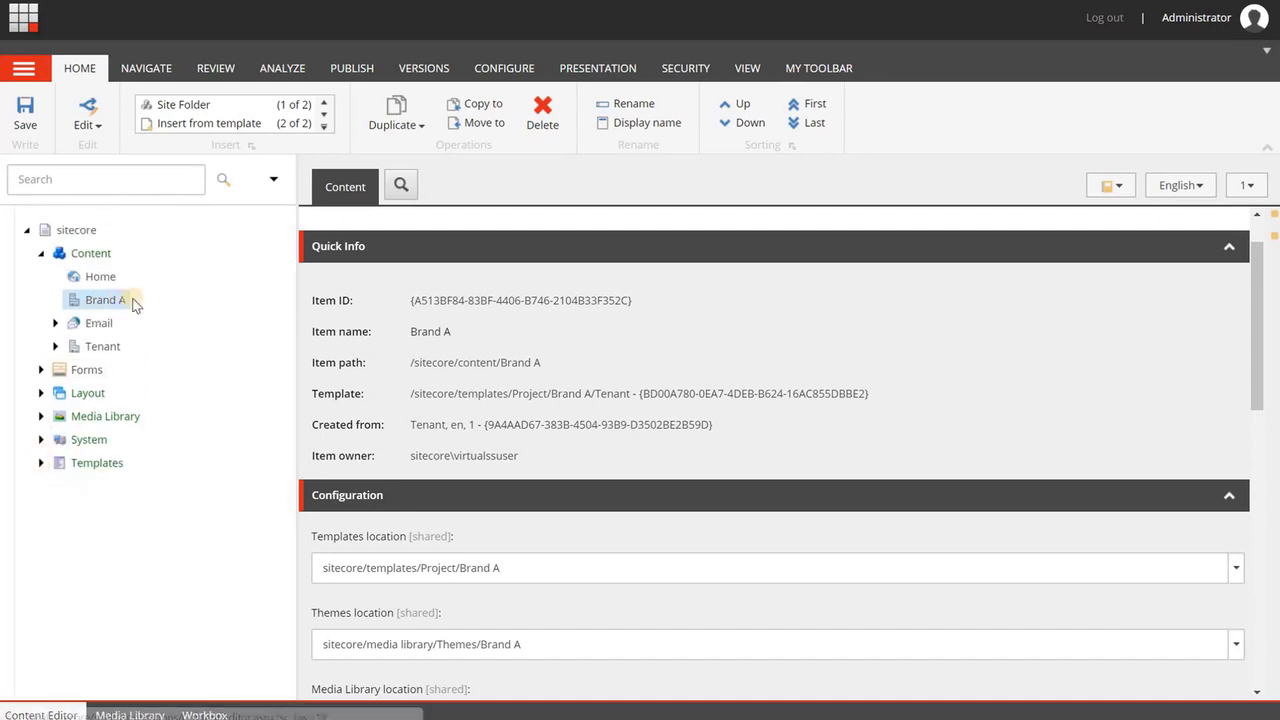
pyautogui.click(112, 300)
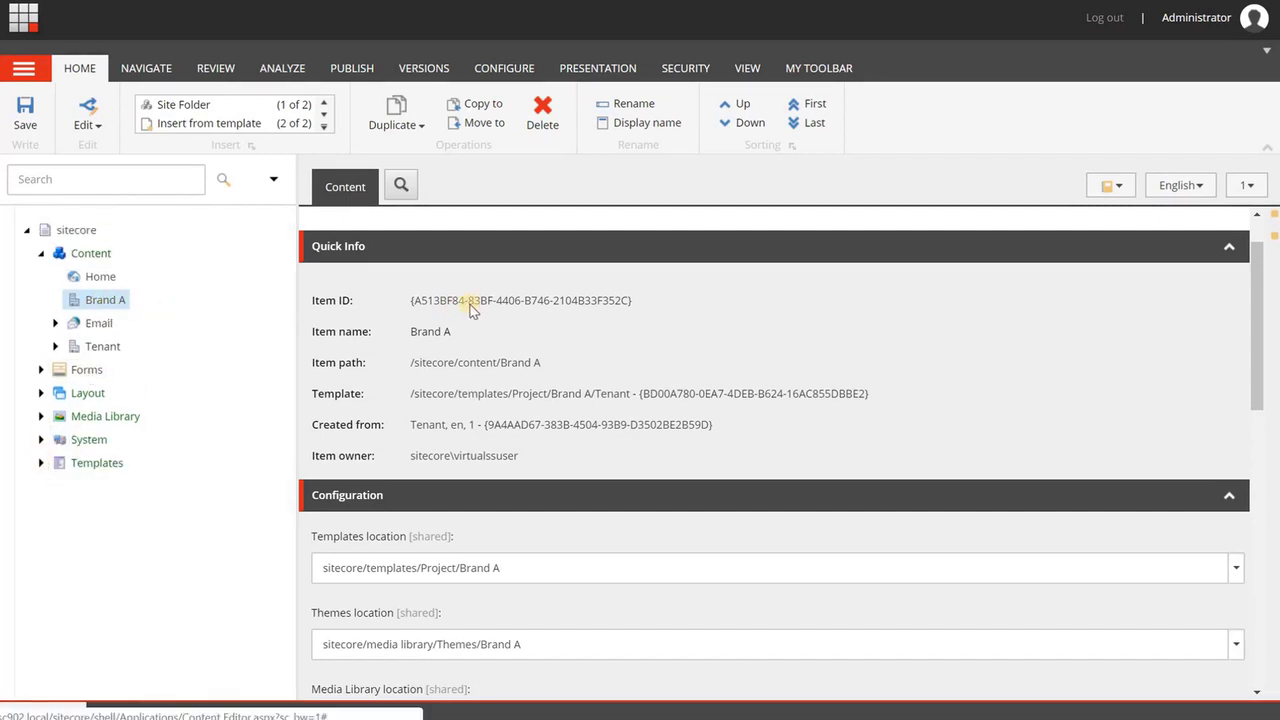